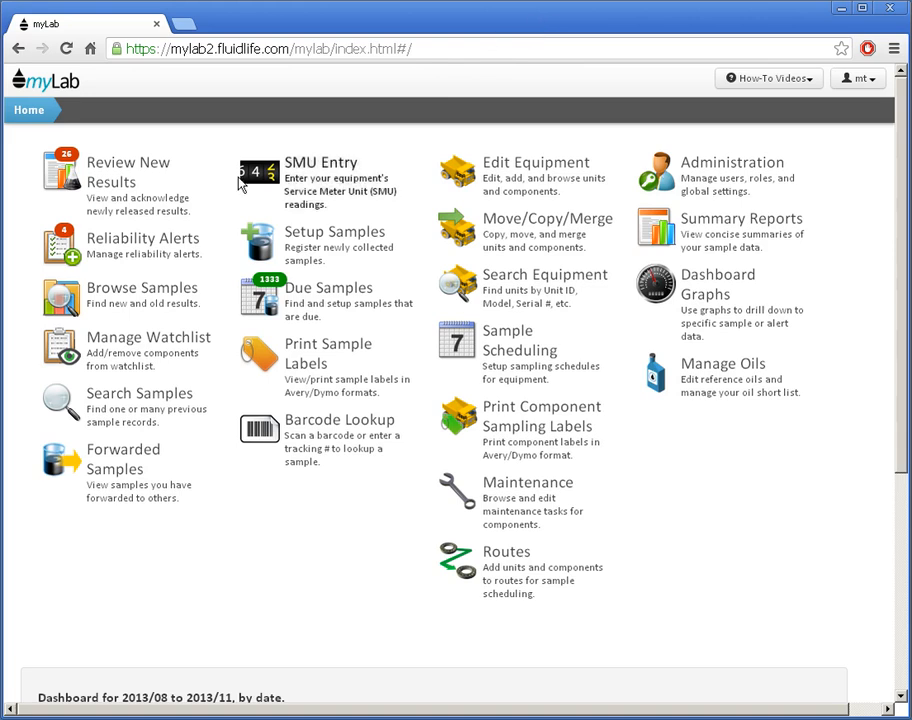
Check the source spreadsheet in Excel, return to myLab and load myfile.xlsx as the SMU Entry import file.
key(alt+Tab)
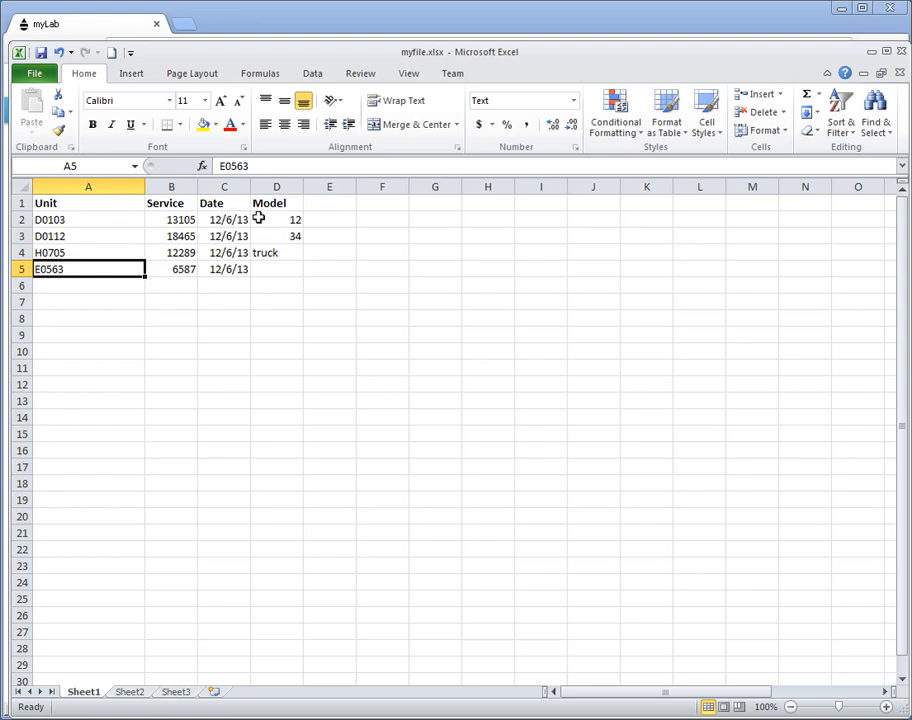
click(372, 21)
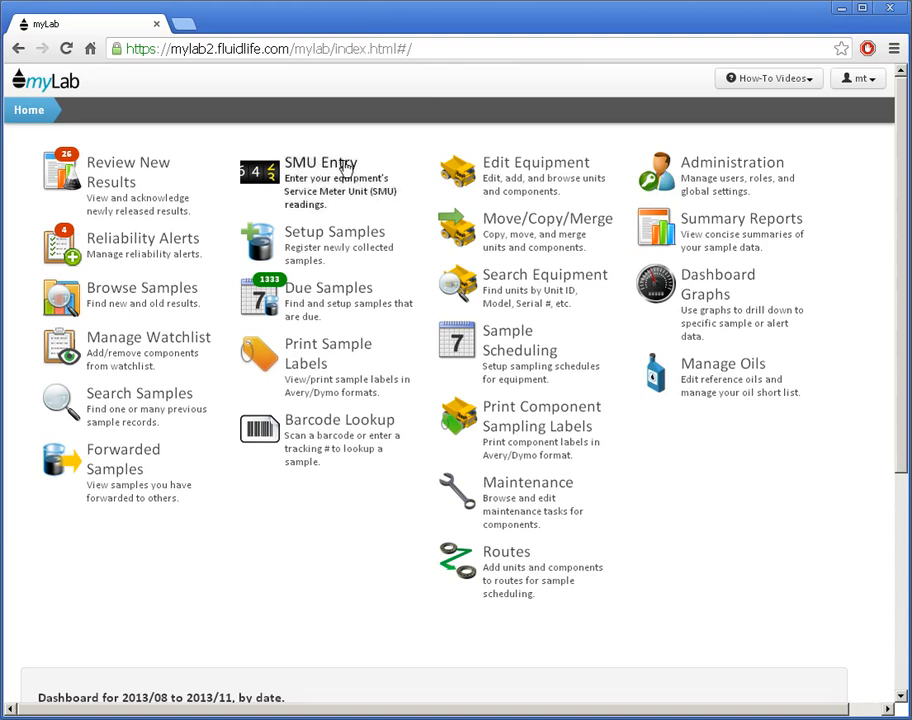
click(306, 186)
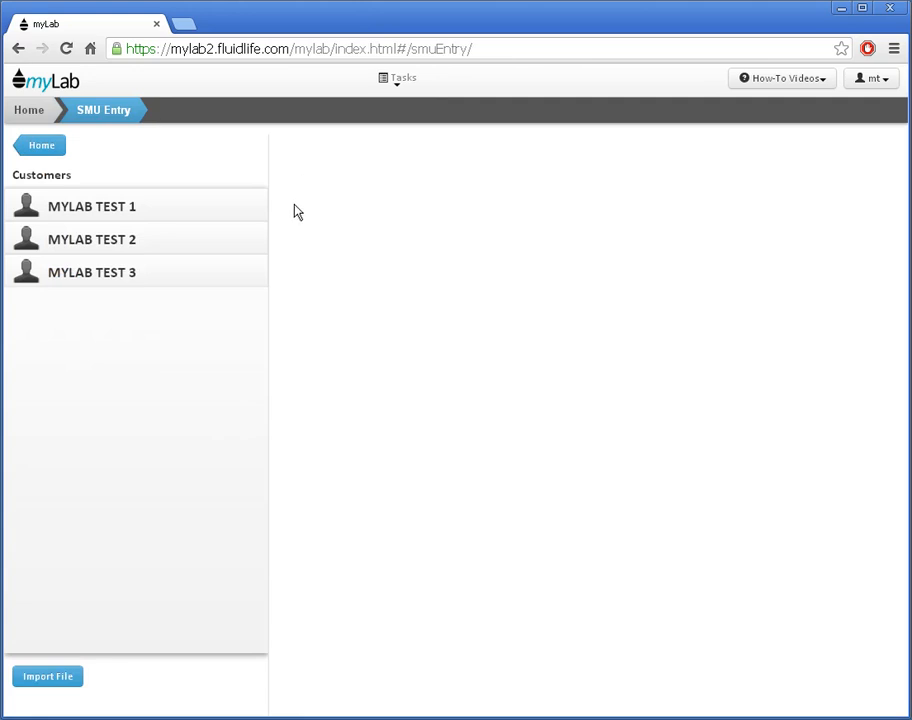
click(52, 678)
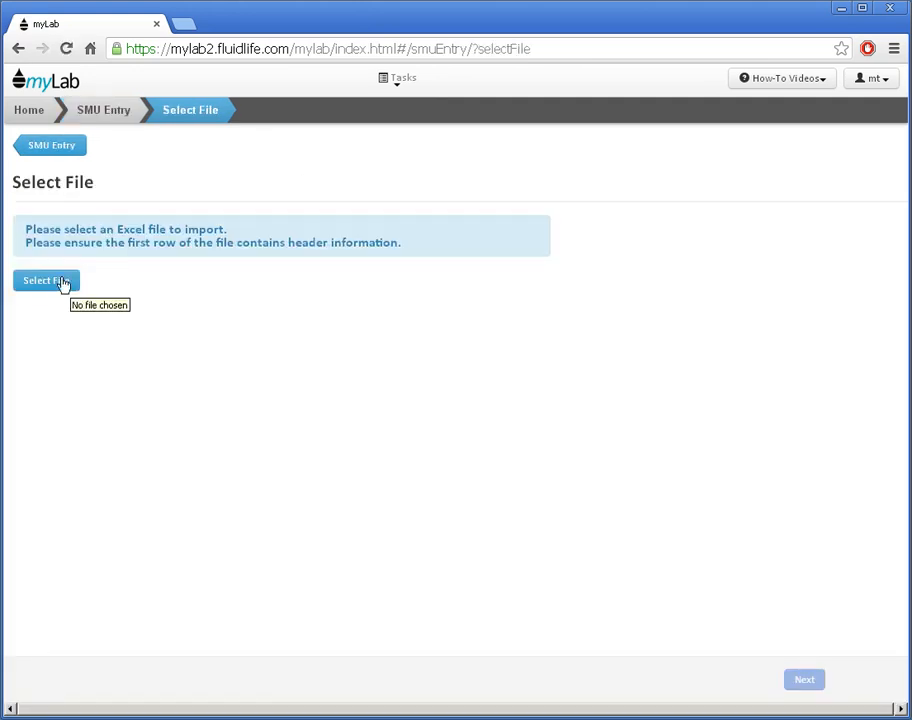
click(62, 285)
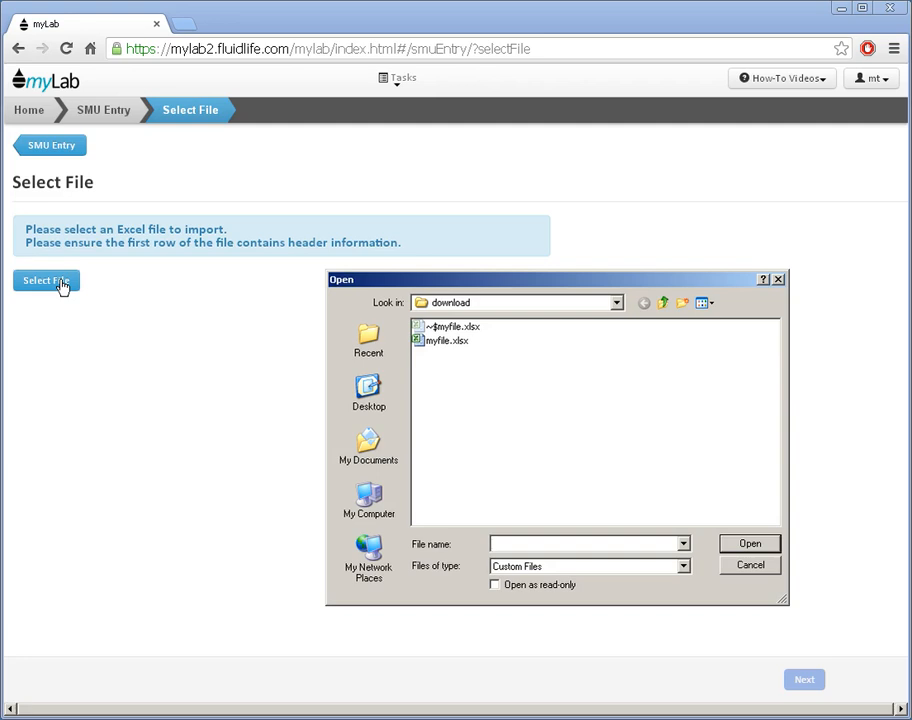
click(444, 342)
double_click(444, 342)
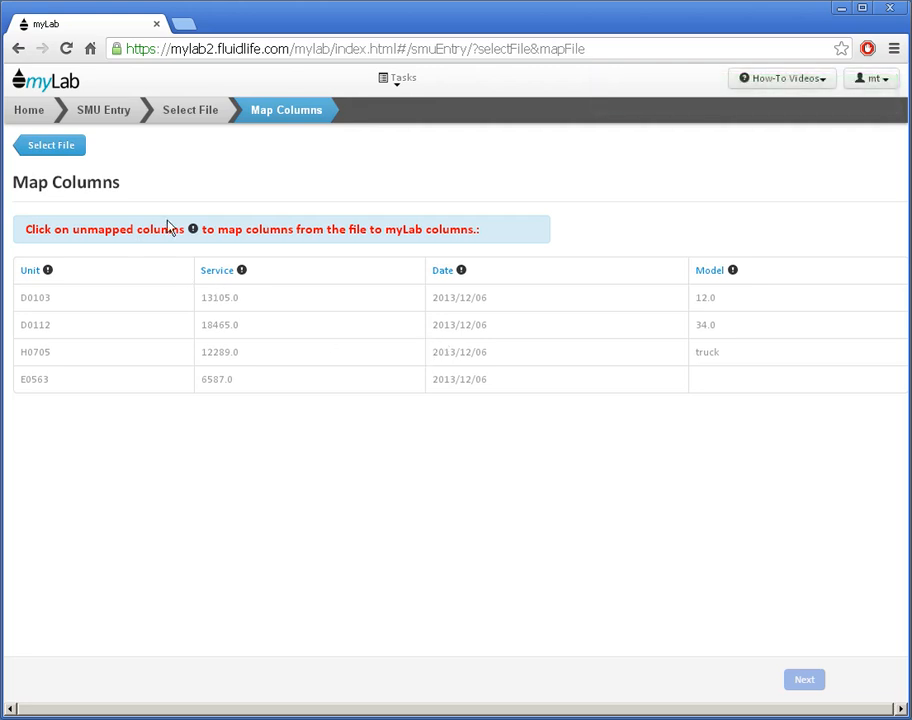
Map the file's Unit column to Unit ID and its Service column to Meter Reading.
click(31, 272)
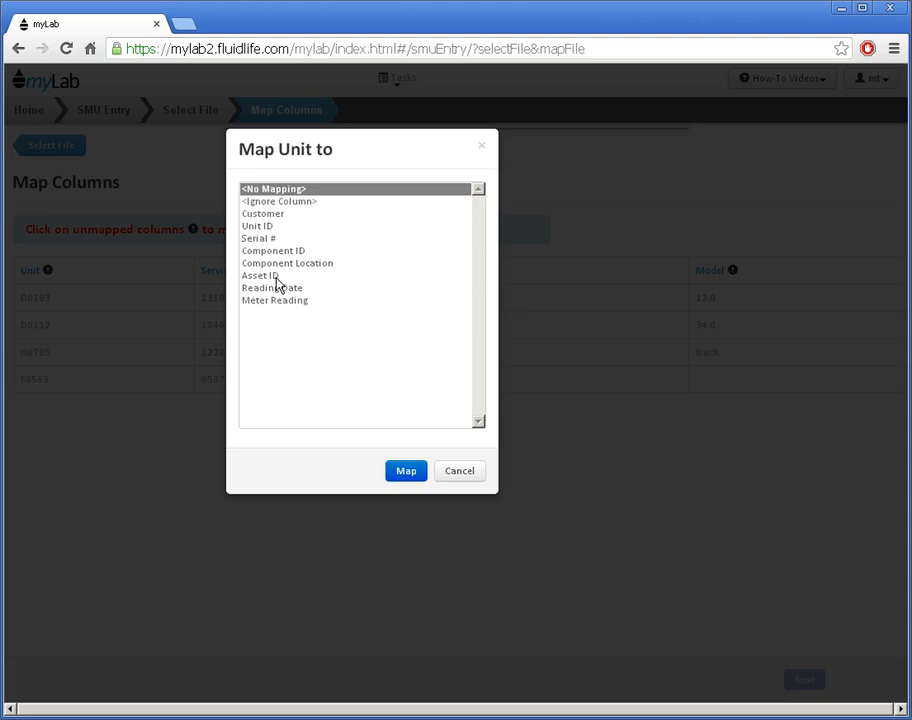
click(266, 228)
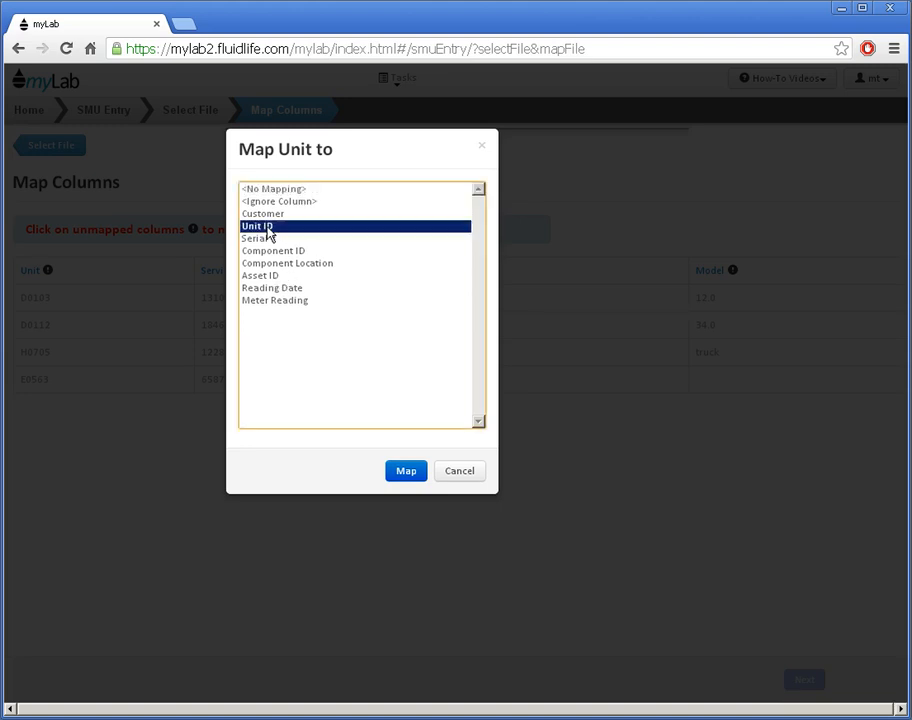
click(406, 474)
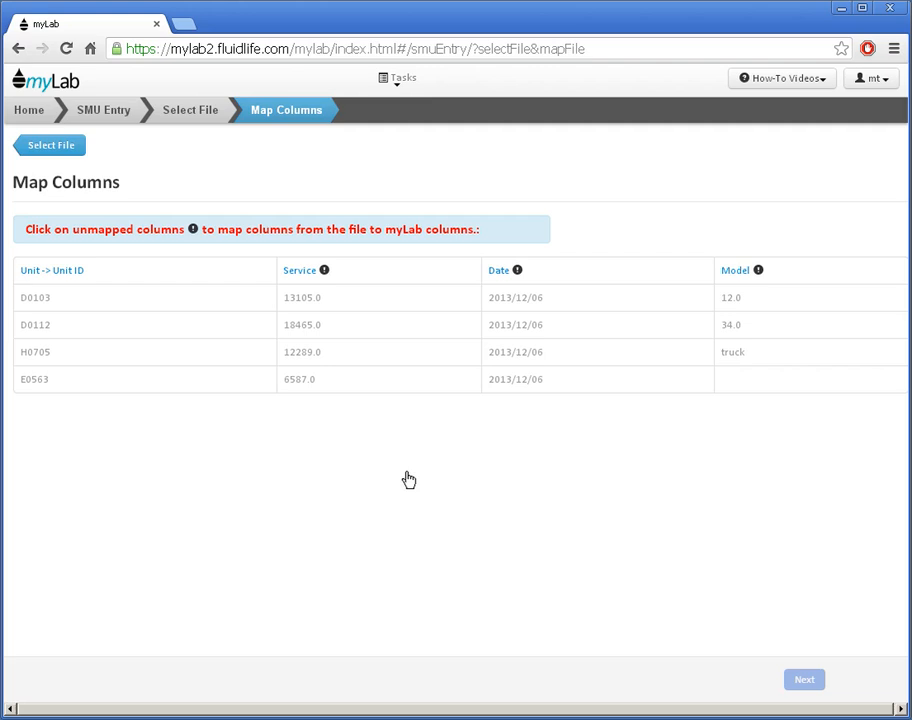
click(298, 272)
click(274, 301)
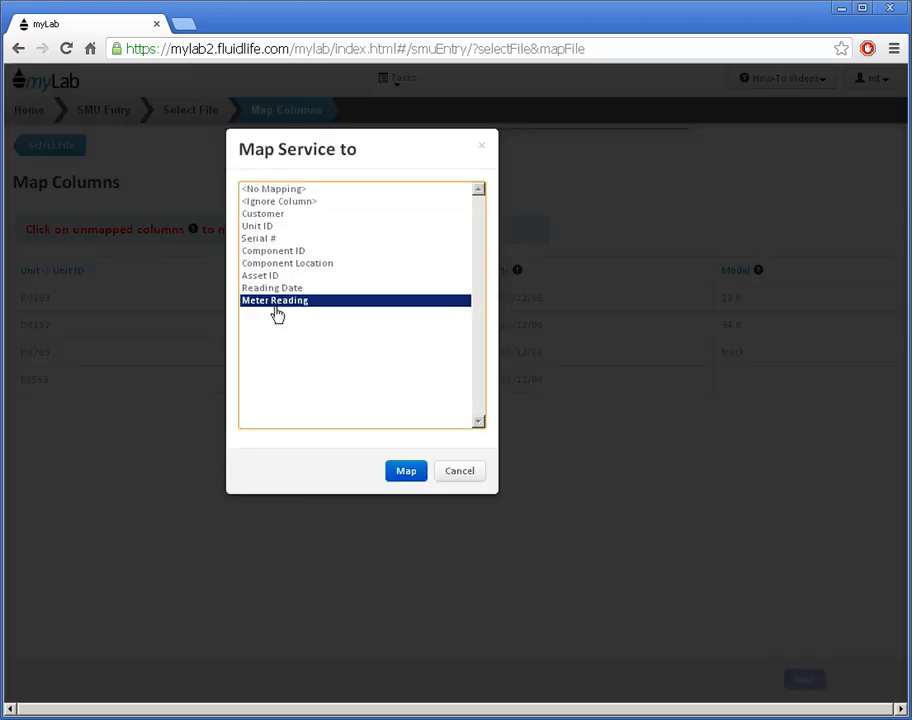
click(407, 472)
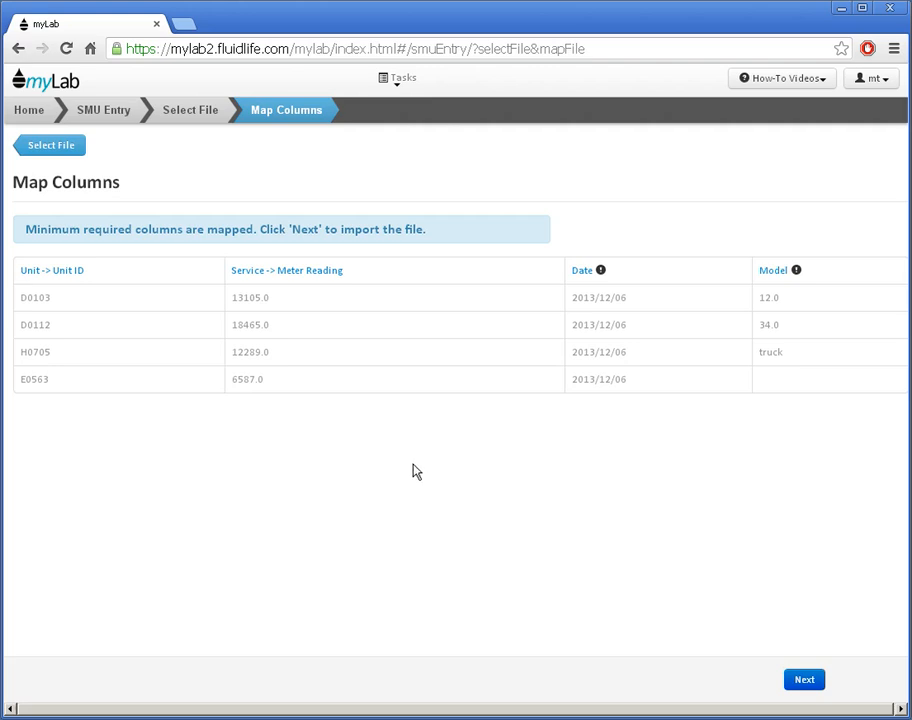
Map the Date column to Reading Date and run the import of the SMU entries.
click(585, 278)
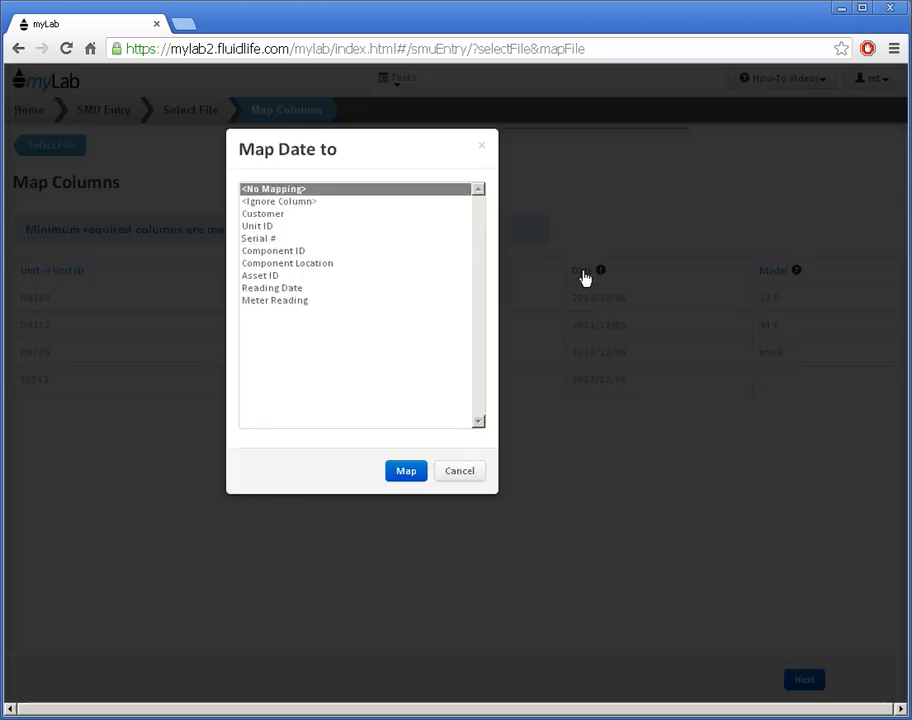
click(296, 289)
click(408, 476)
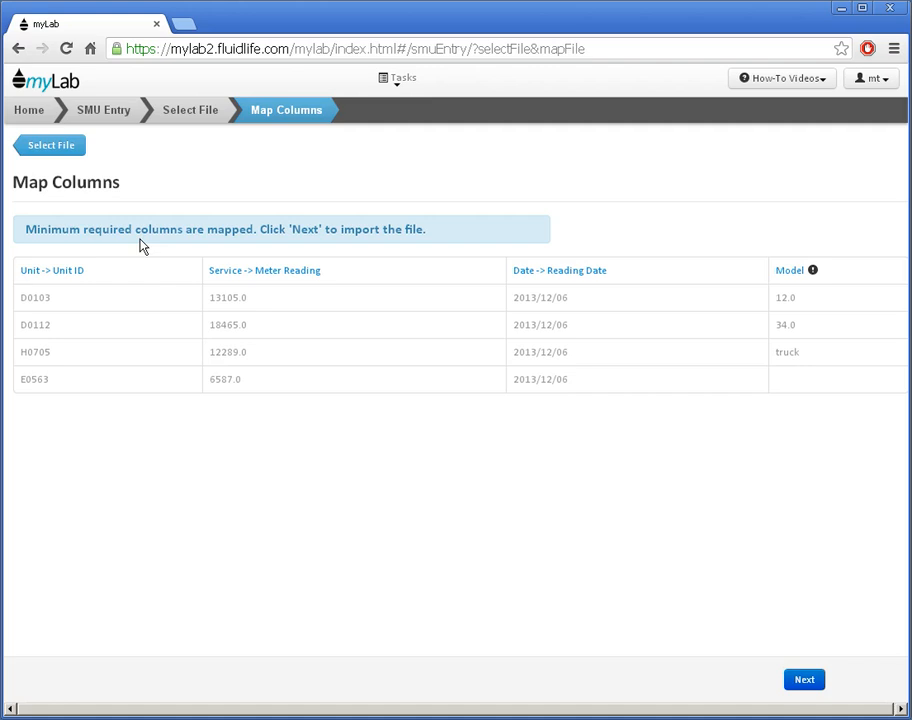
click(804, 681)
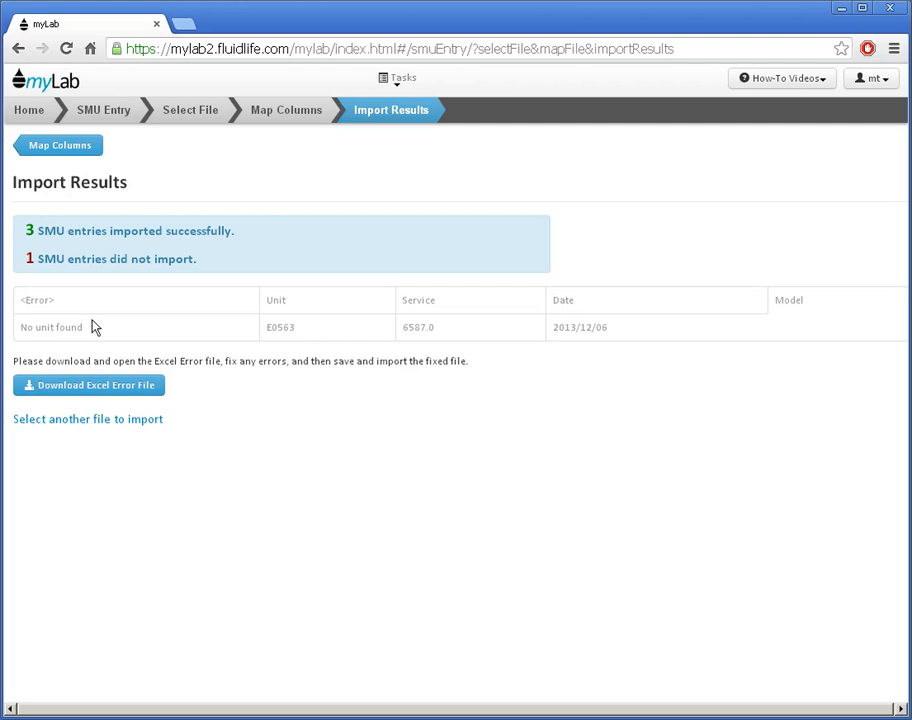
Download the Excel error file for the failed entry, open it in Excel and enable editing.
click(90, 392)
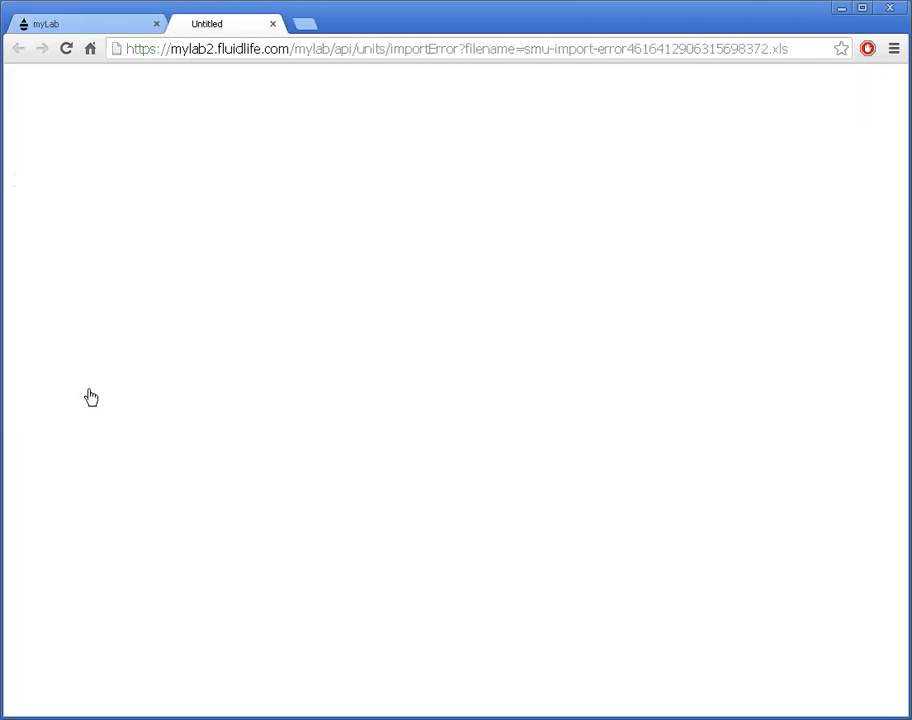
click(742, 549)
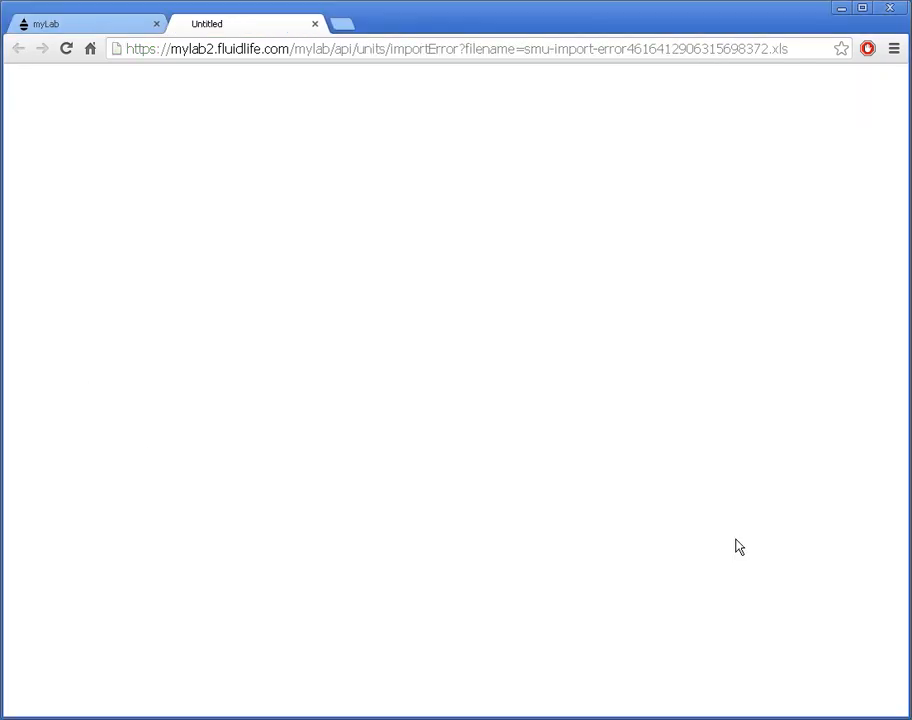
click(97, 697)
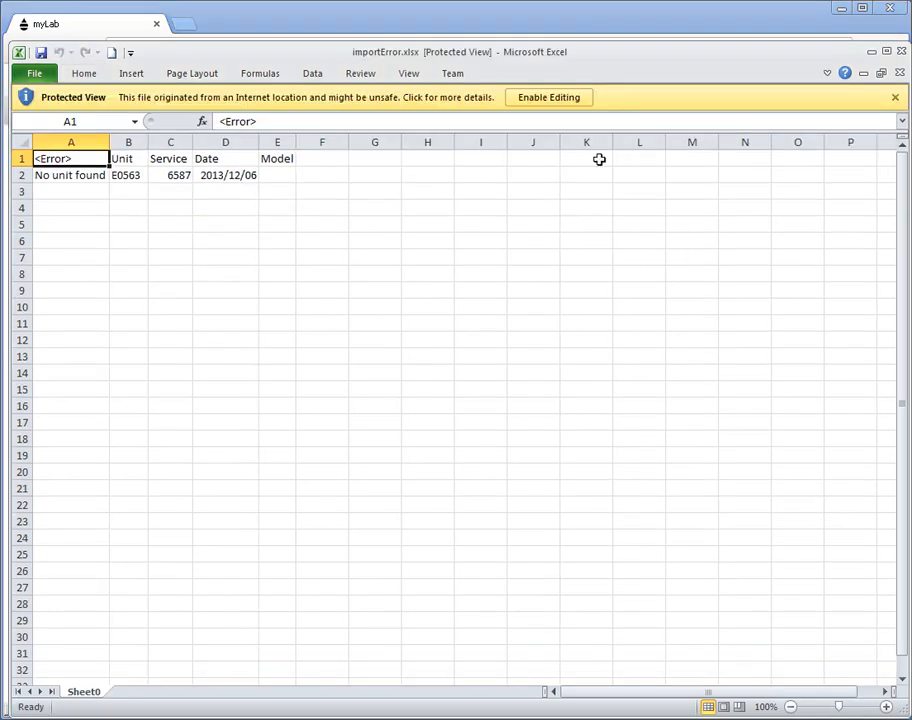
click(546, 99)
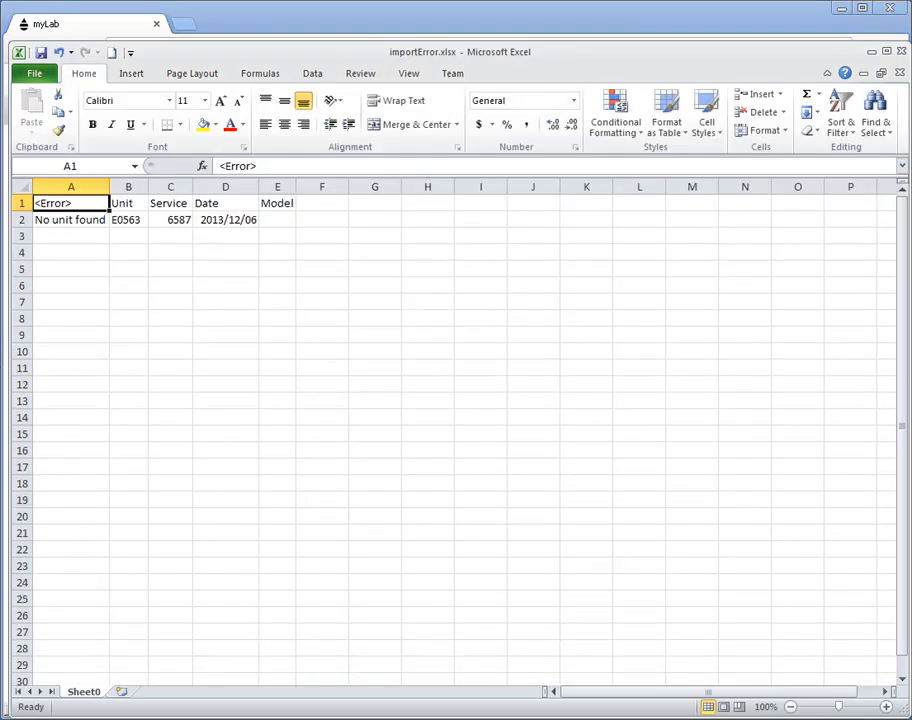
Correct the unit in cell B2 to E0503 and save the error workbook.
click(131, 223)
click(233, 166)
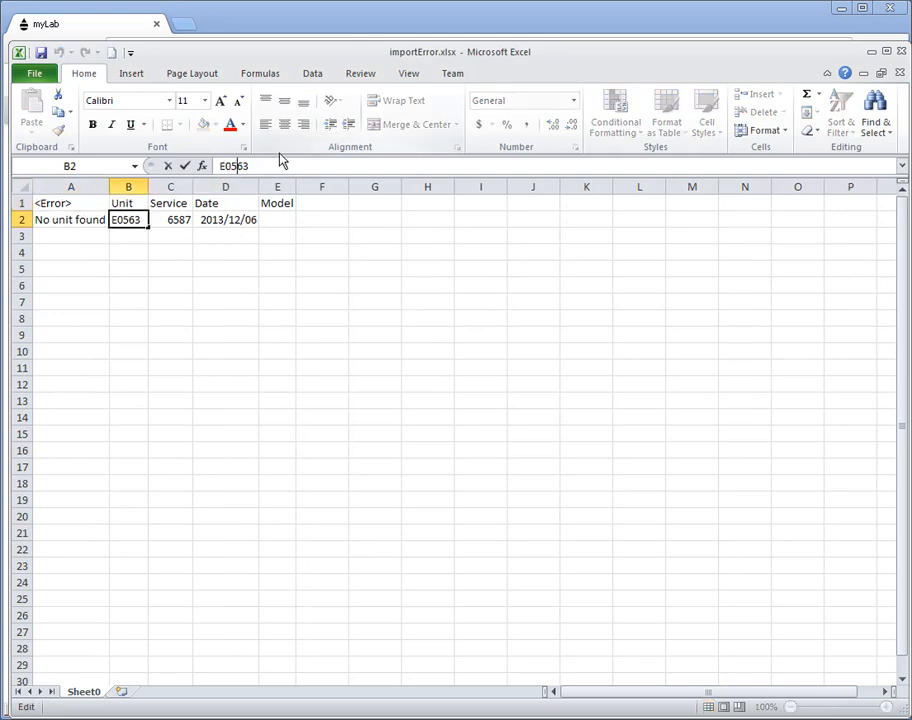
key(Delete)
text(0)
click(40, 52)
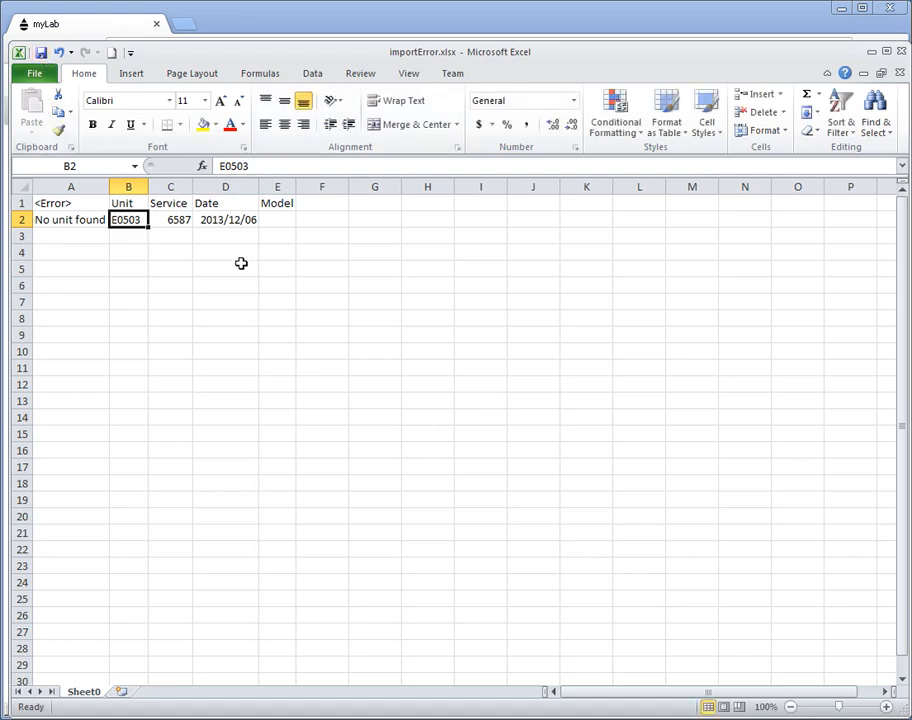
Return to myLab, select importError.xlsx as another file to import and import it with the existing column mappings.
click(369, 20)
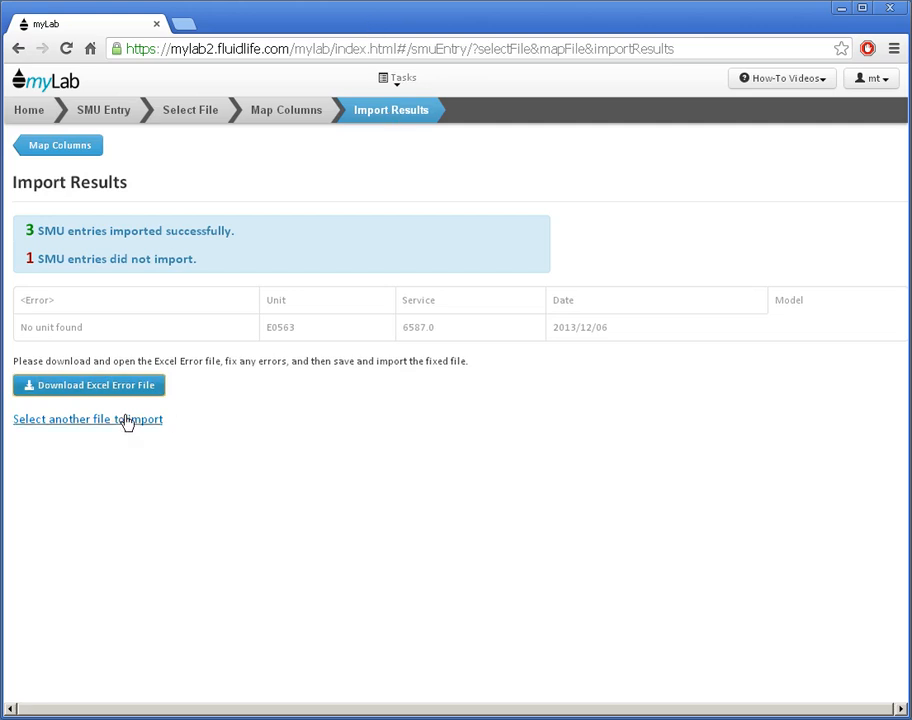
click(94, 424)
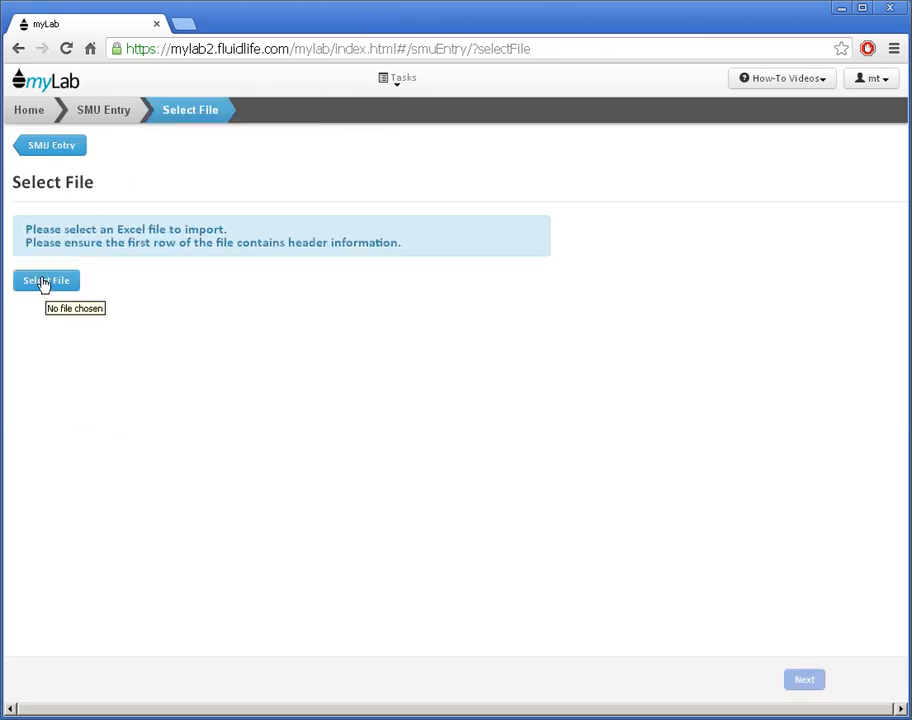
click(44, 282)
click(458, 356)
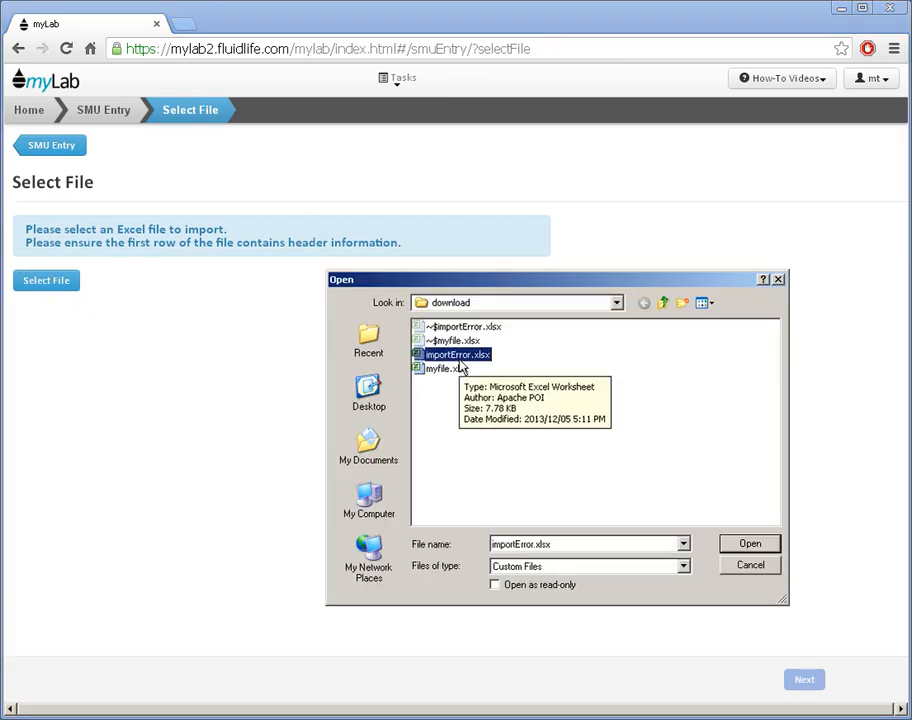
click(742, 546)
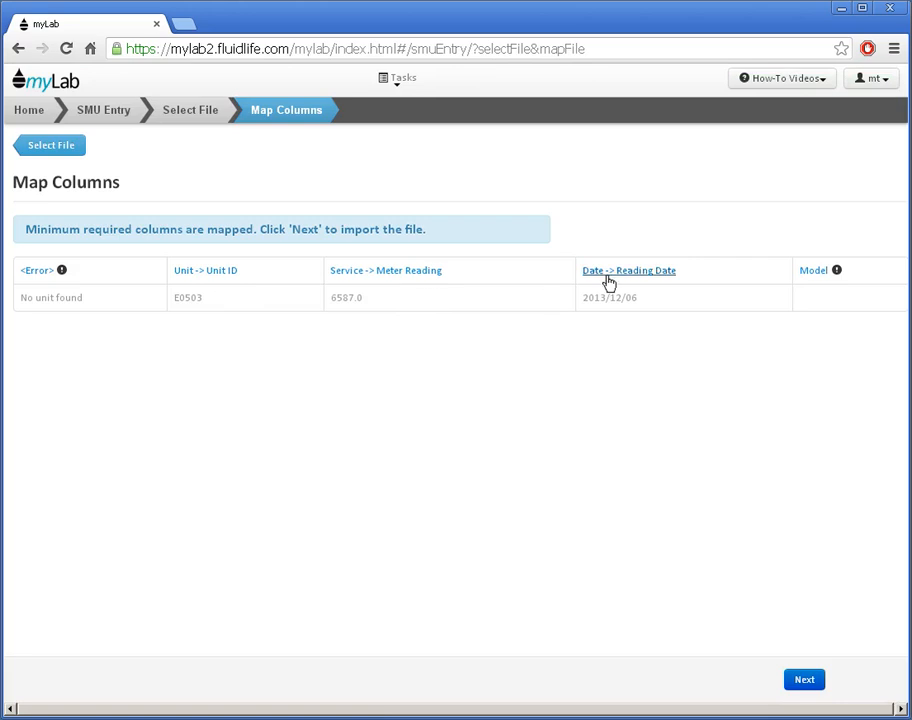
click(804, 681)
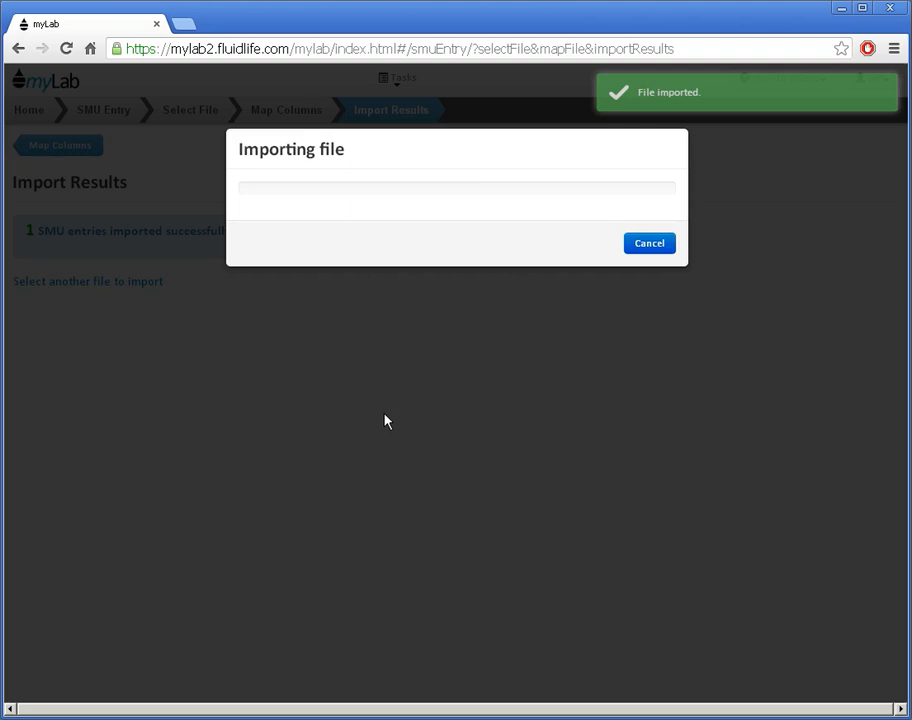